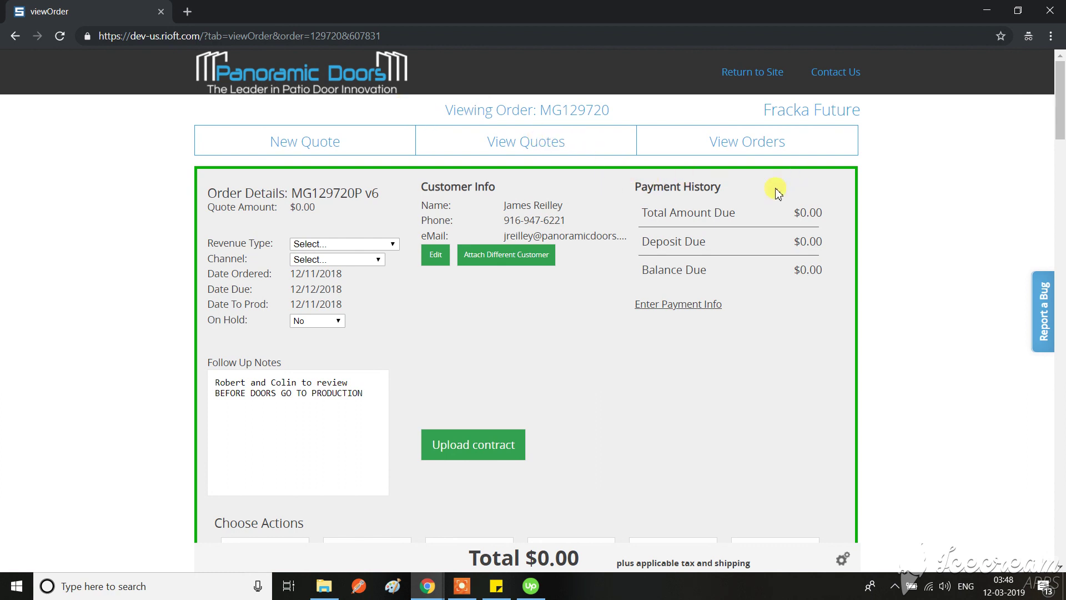
Filter the orders list to Production and open order MG130025
{"action": "left_click", "coordinate": [717, 139]}
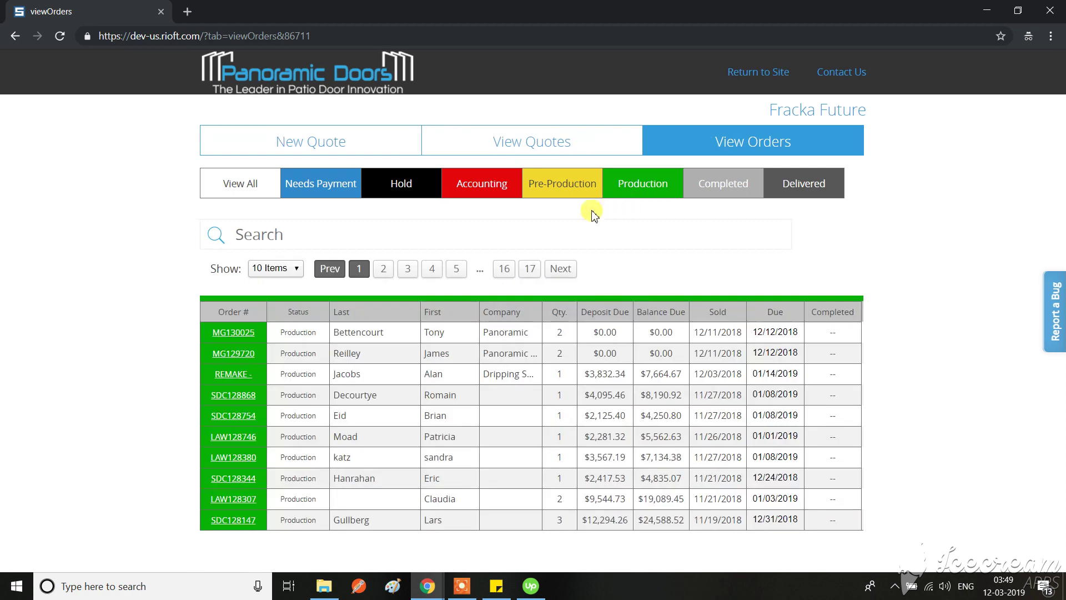
{"action": "left_click", "coordinate": [650, 185]}
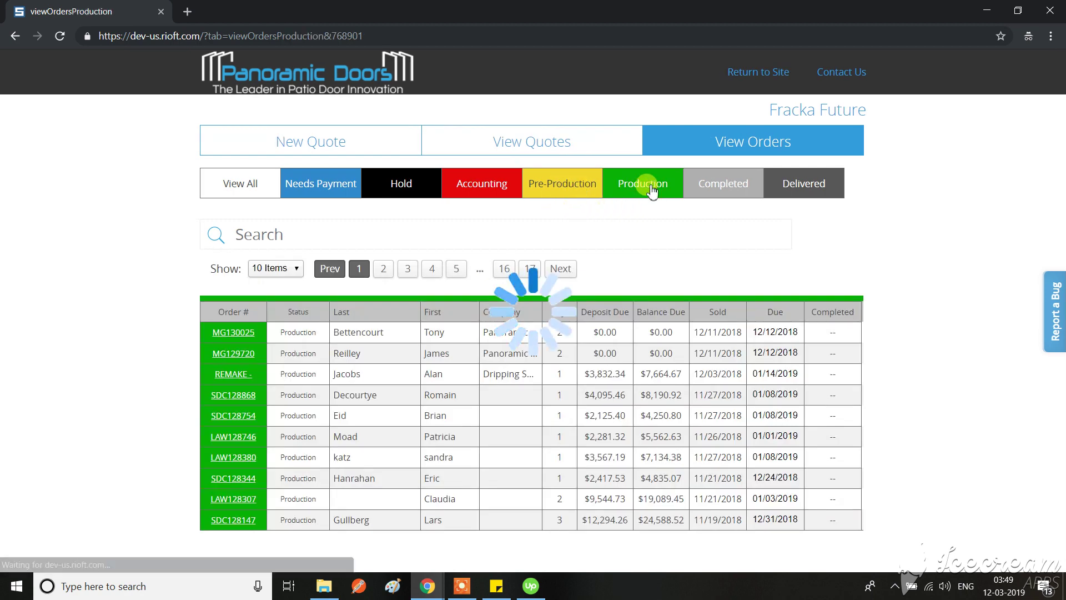
{"action": "left_click", "coordinate": [251, 338]}
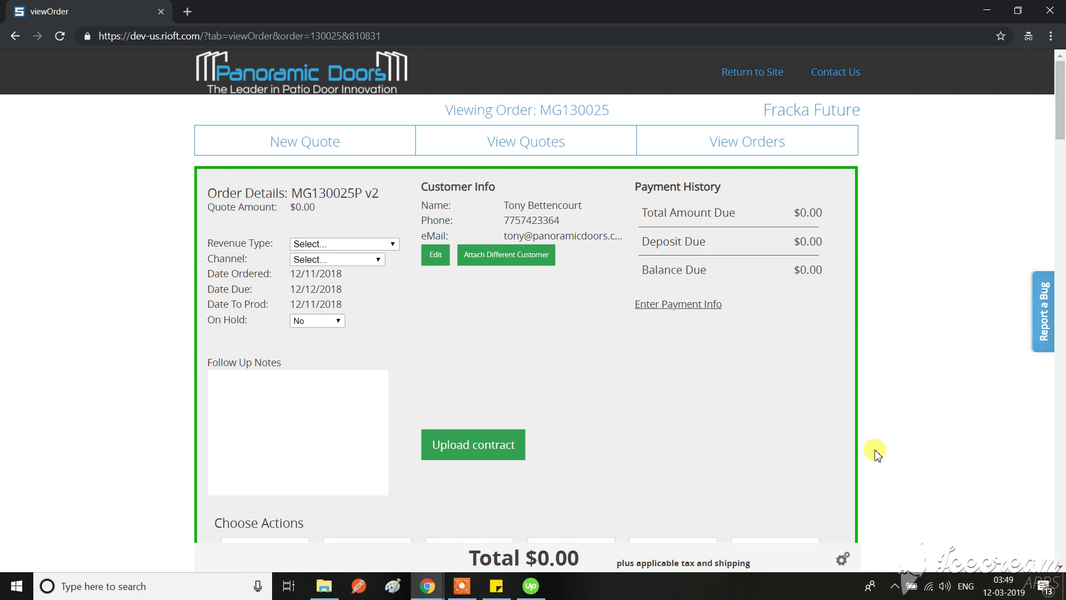
{"action": "left_click", "coordinate": [841, 558]}
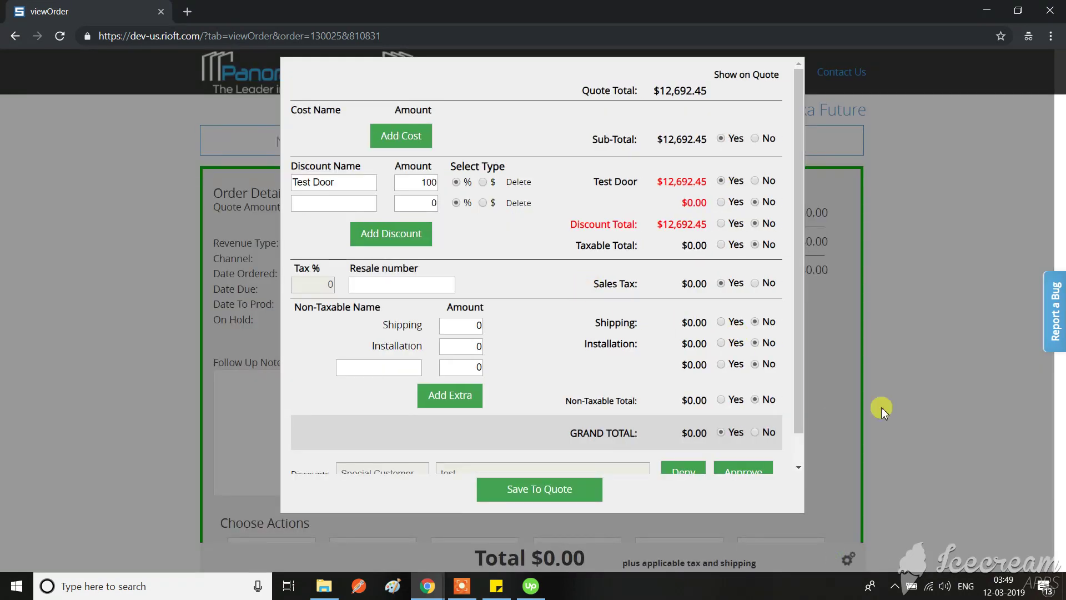
{"action": "scroll", "coordinate": [649, 416], "scroll_direction": "down", "scroll_amount": 1}
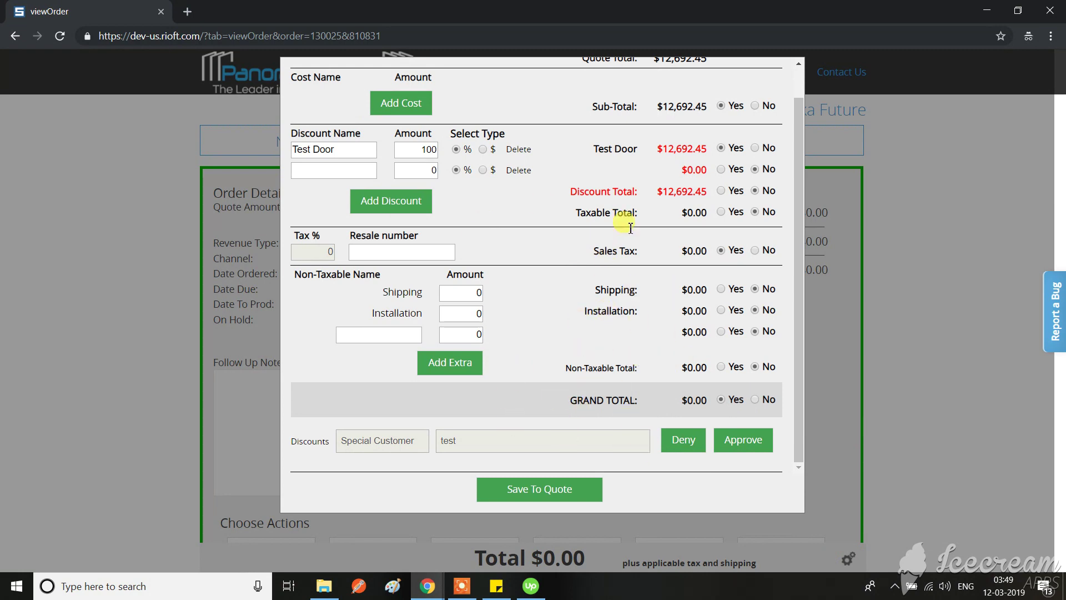
{"action": "left_click", "coordinate": [922, 291]}
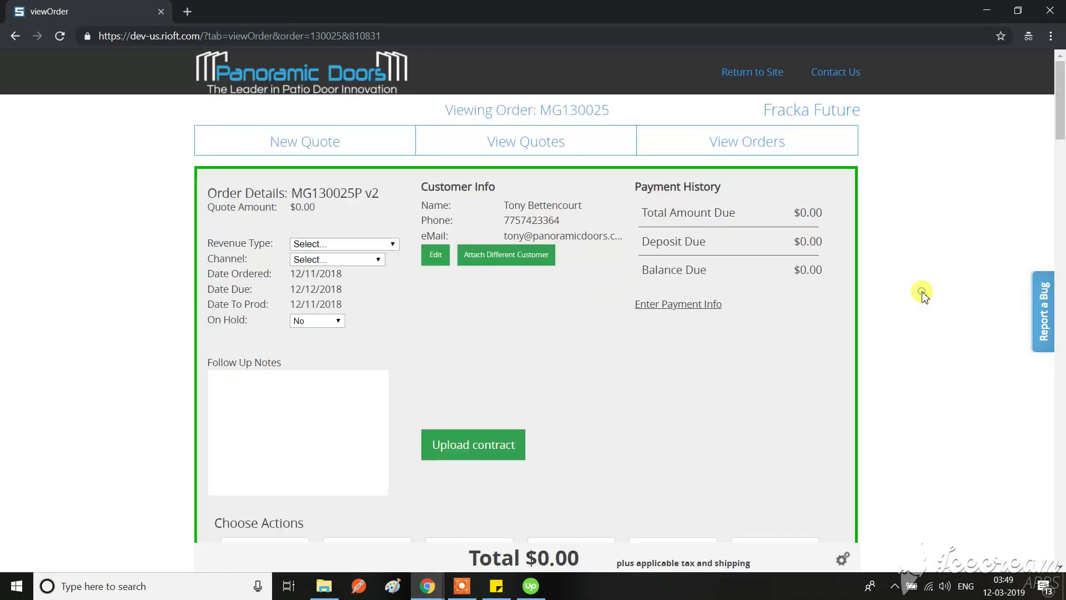
Open quote N130363 ($2,993.28) from the quotes list
{"action": "left_click", "coordinate": [531, 143]}
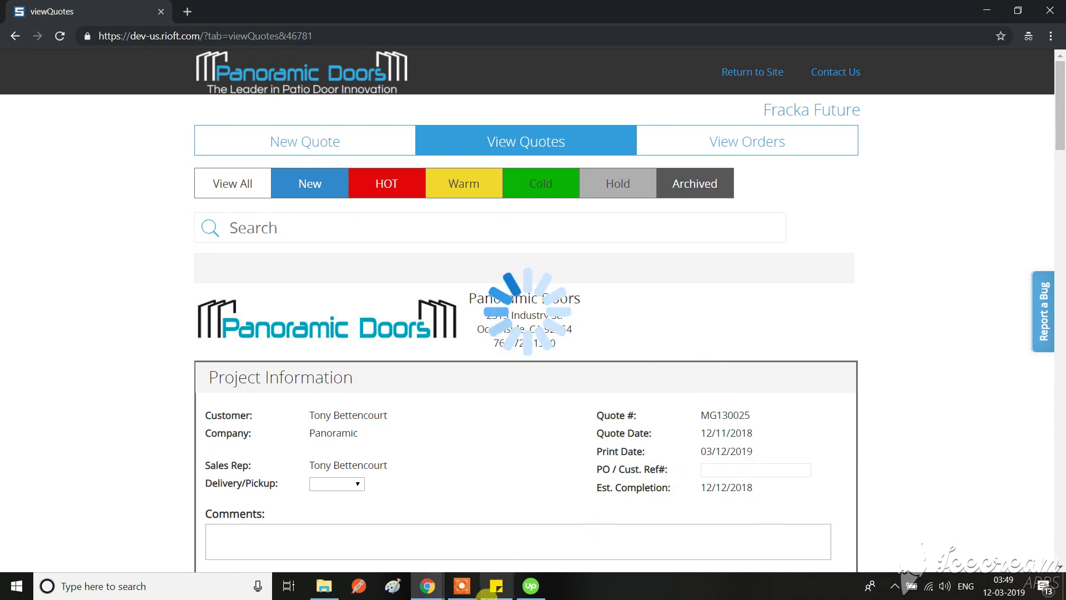
{"action": "left_click", "coordinate": [461, 586]}
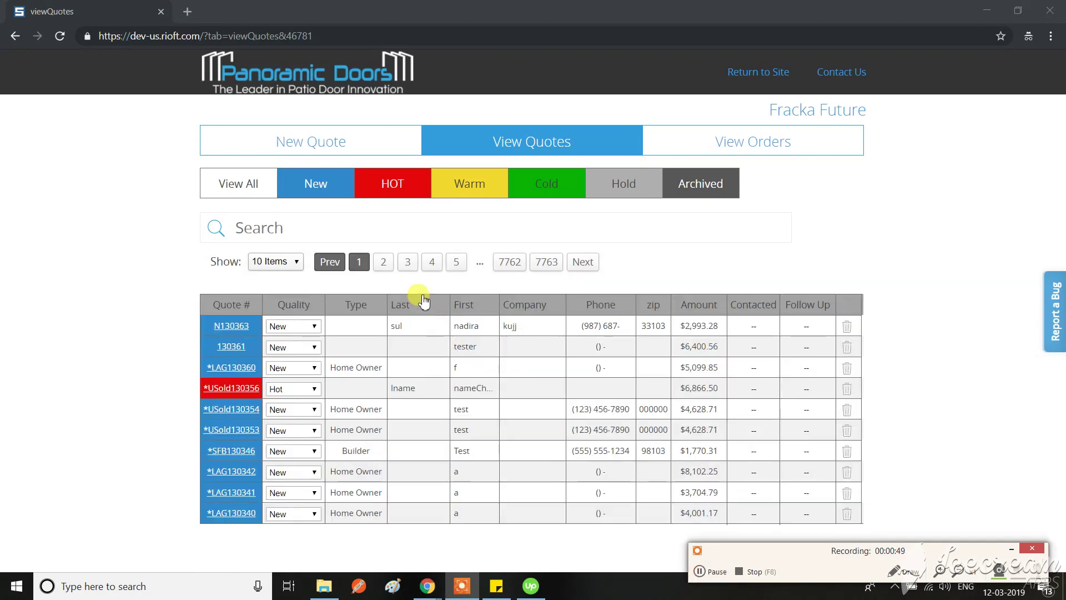
{"action": "left_click", "coordinate": [236, 328]}
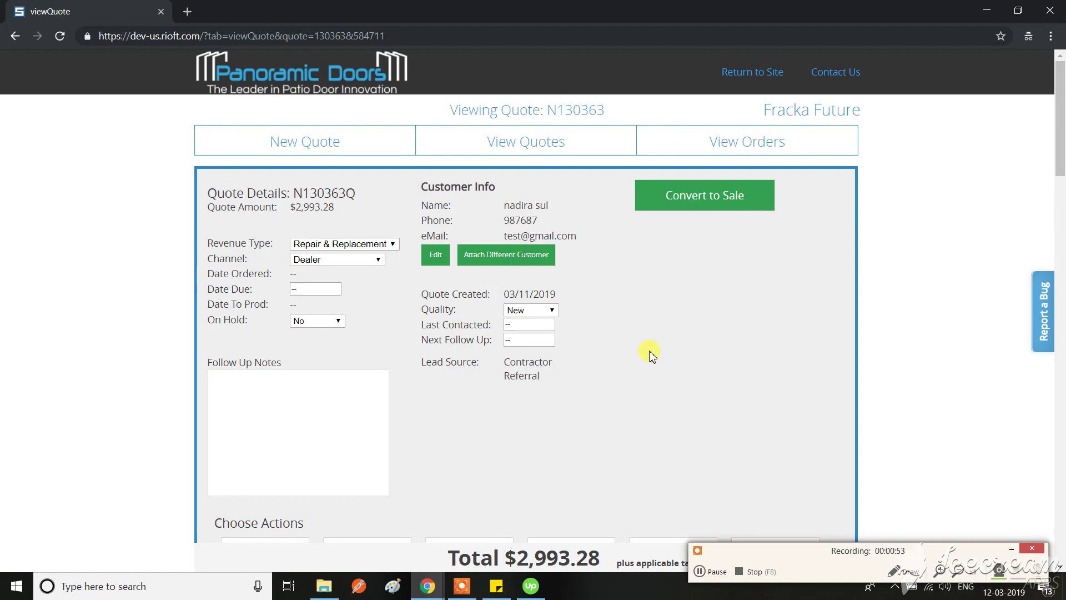
{"action": "scroll", "coordinate": [651, 354], "scroll_direction": "down", "scroll_amount": 5}
{"action": "left_click_drag", "start_coordinate": [970, 554], "coordinate": [979, 400]}
{"action": "left_click", "coordinate": [842, 558]}
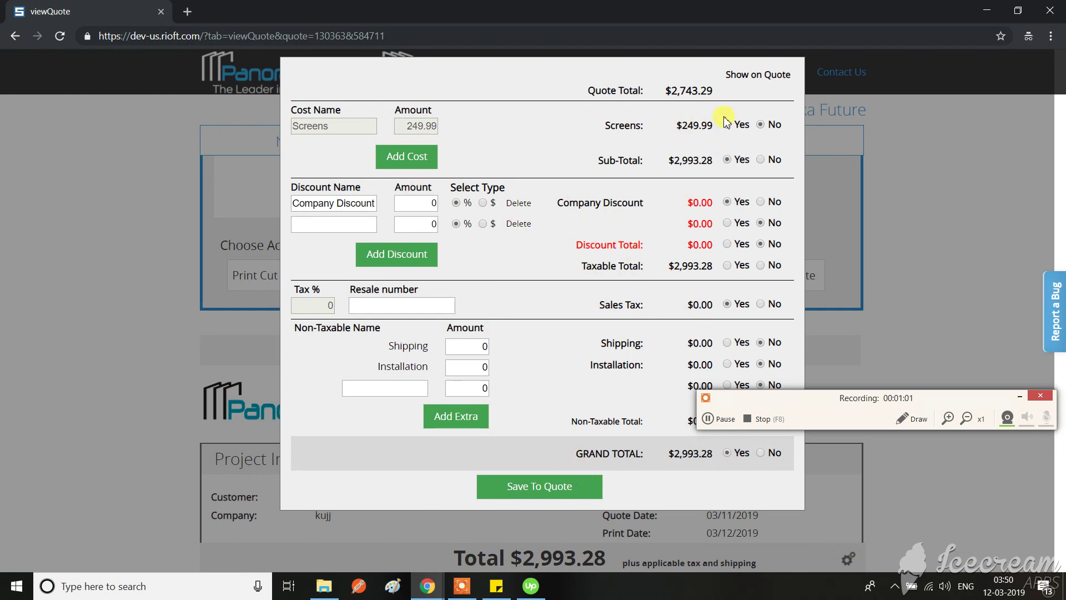
{"action": "left_click", "coordinate": [944, 209]}
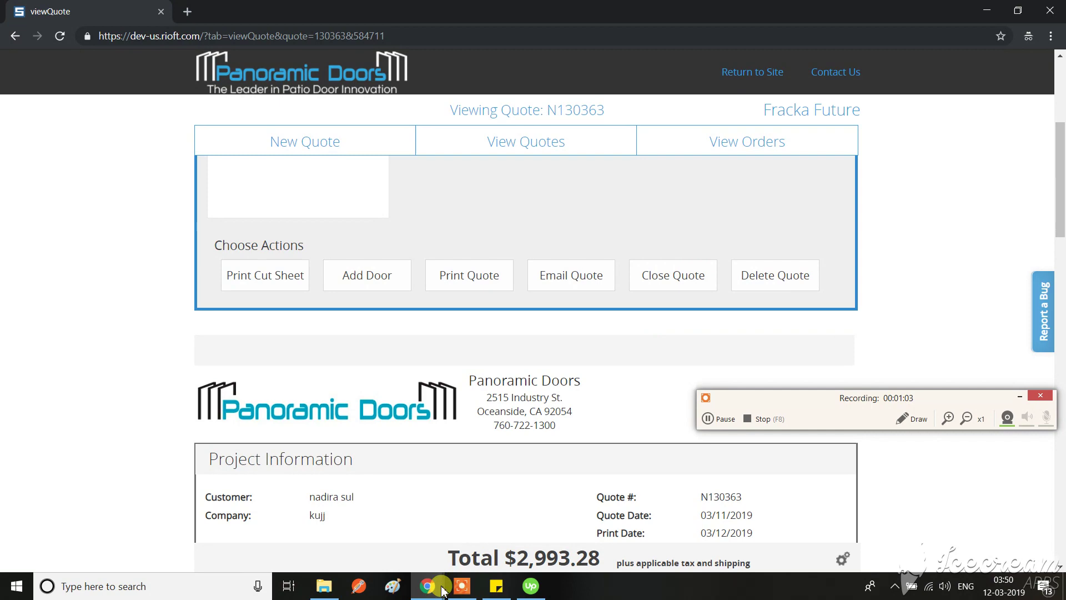
Switch to the Jira MTC Board window's SQ-2012 design page
{"action": "mouse_move", "coordinate": [432, 593]}
{"action": "left_click", "coordinate": [355, 527]}
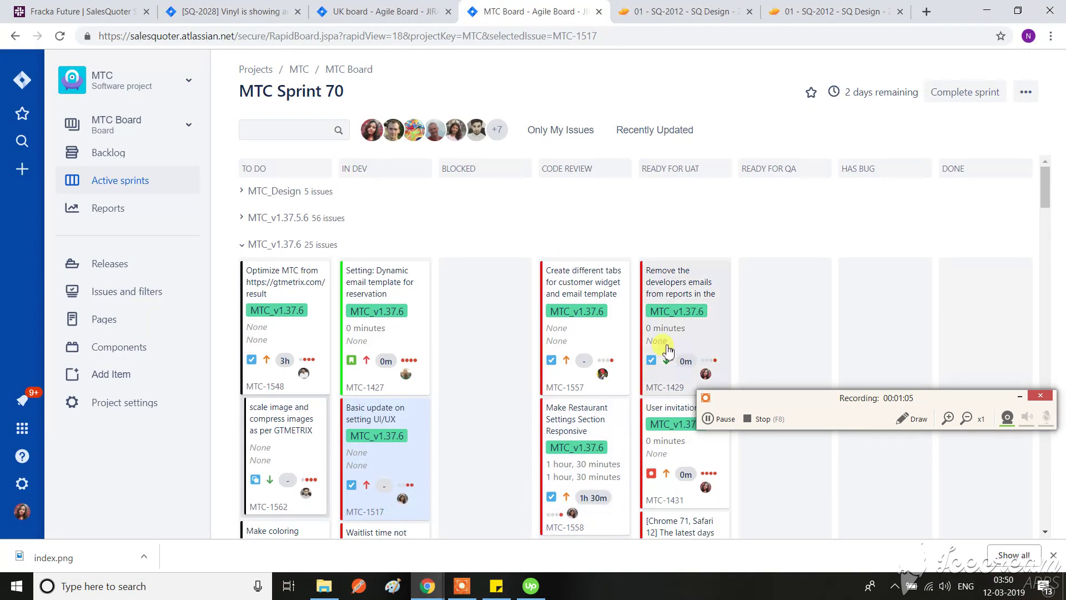
{"action": "left_click", "coordinate": [683, 10]}
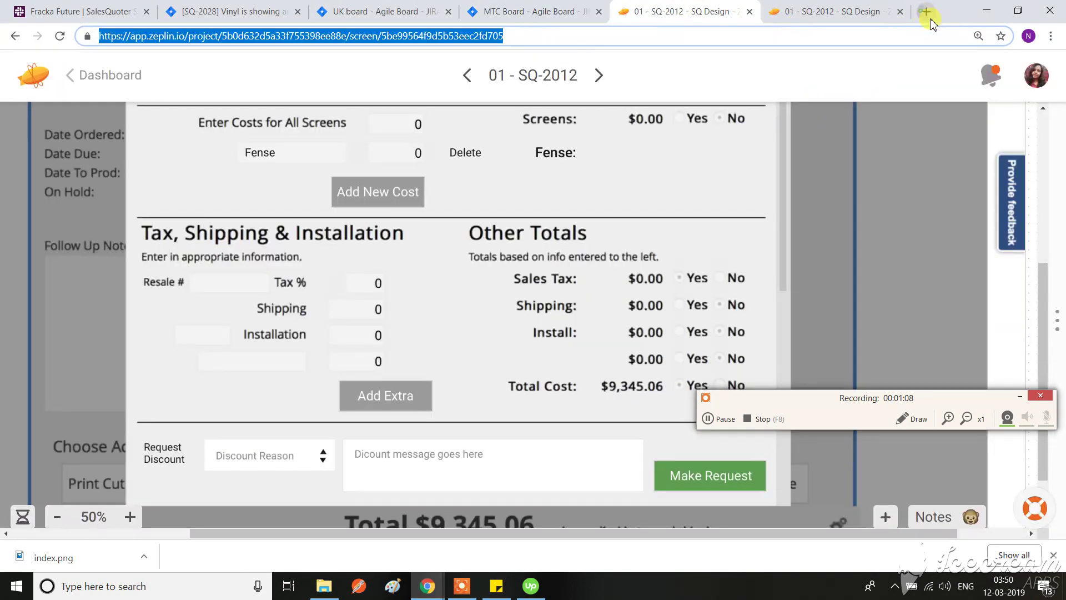
Load Bamboo's Deploy MTC Branch - Dev plan summary in a new tab via 'sa'
{"action": "left_click", "coordinate": [925, 12]}
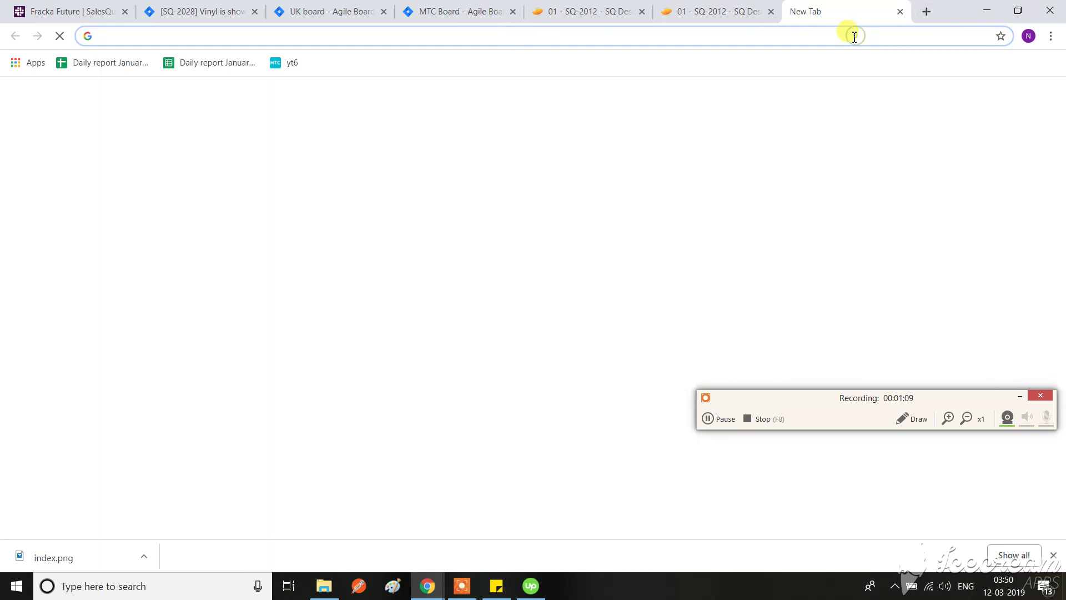
{"action": "type", "text": "sa"}
{"action": "key", "text": "Return"}
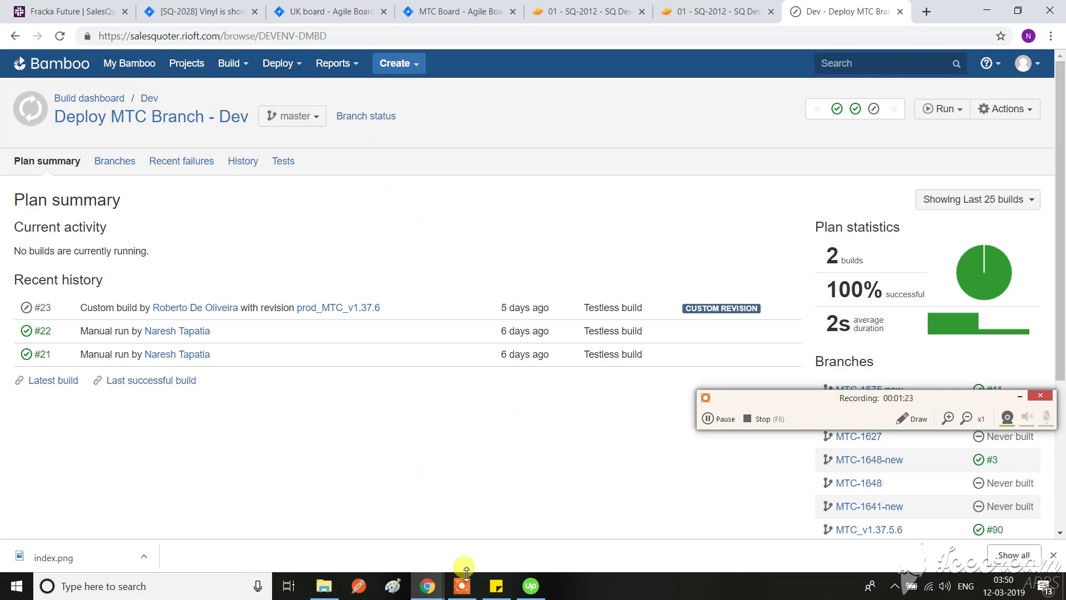
{"action": "left_click", "coordinate": [730, 425]}
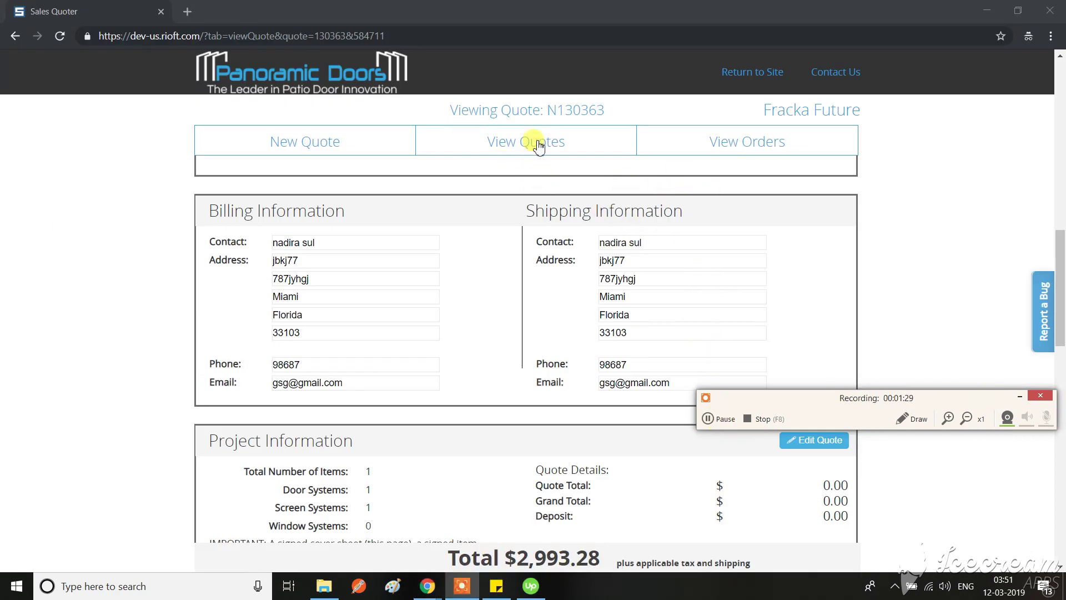
Filter the orders list to Pre-Production orders, led by order 130343
{"action": "scroll", "coordinate": [594, 427], "scroll_direction": "down", "scroll_amount": 5}
{"action": "scroll", "coordinate": [766, 261], "scroll_direction": "up", "scroll_amount": 3}
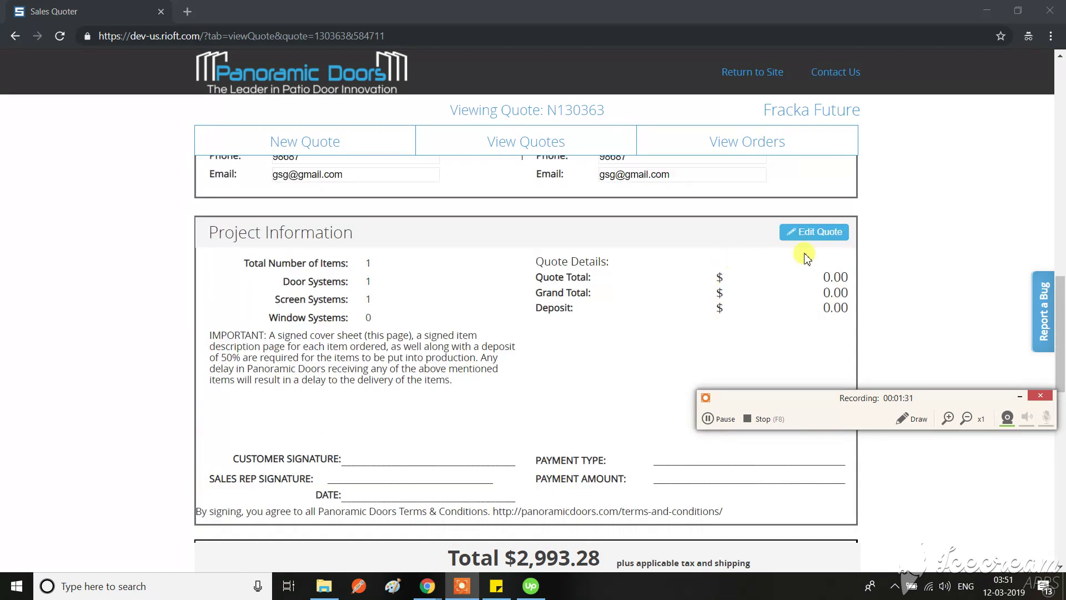
{"action": "scroll", "coordinate": [796, 228], "scroll_direction": "up", "scroll_amount": 5}
{"action": "left_click", "coordinate": [743, 144]}
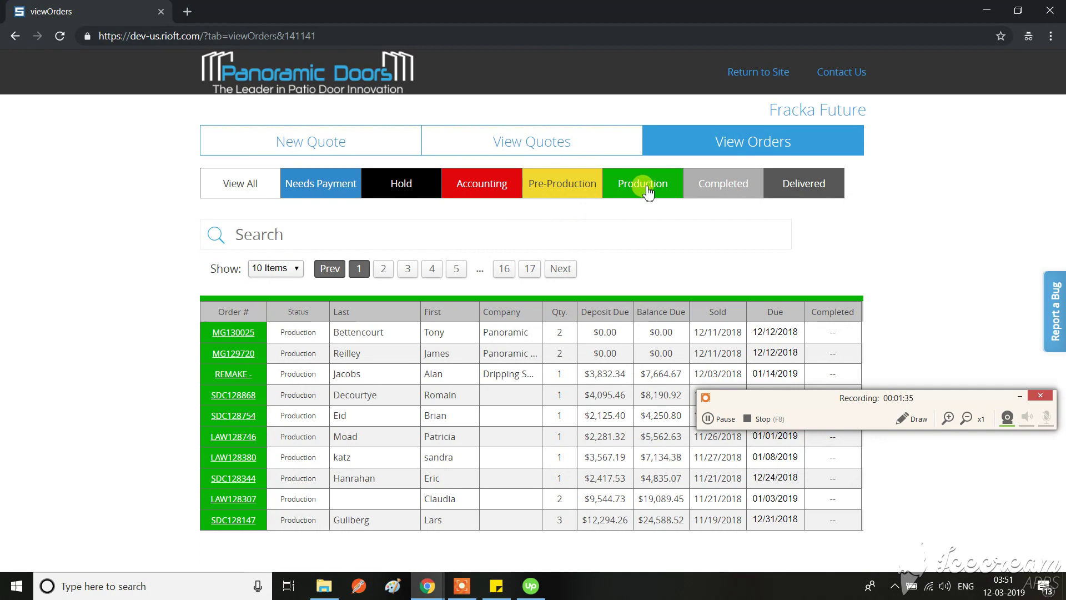
{"action": "left_click", "coordinate": [562, 184]}
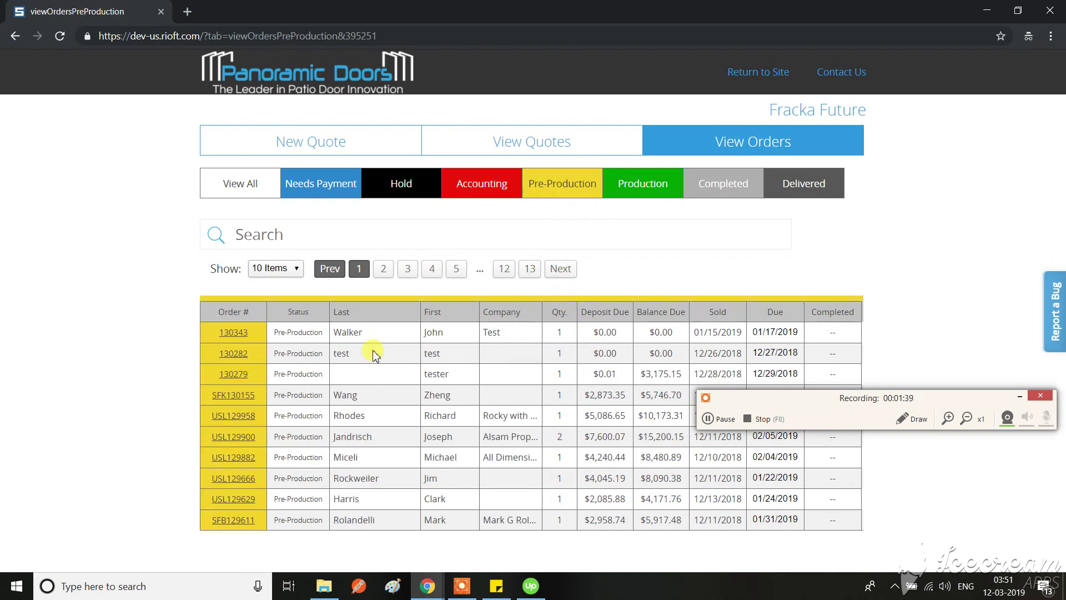
Review pre-production order 130343's Project Information and actions, then head to the quotes list
{"action": "left_click", "coordinate": [232, 332]}
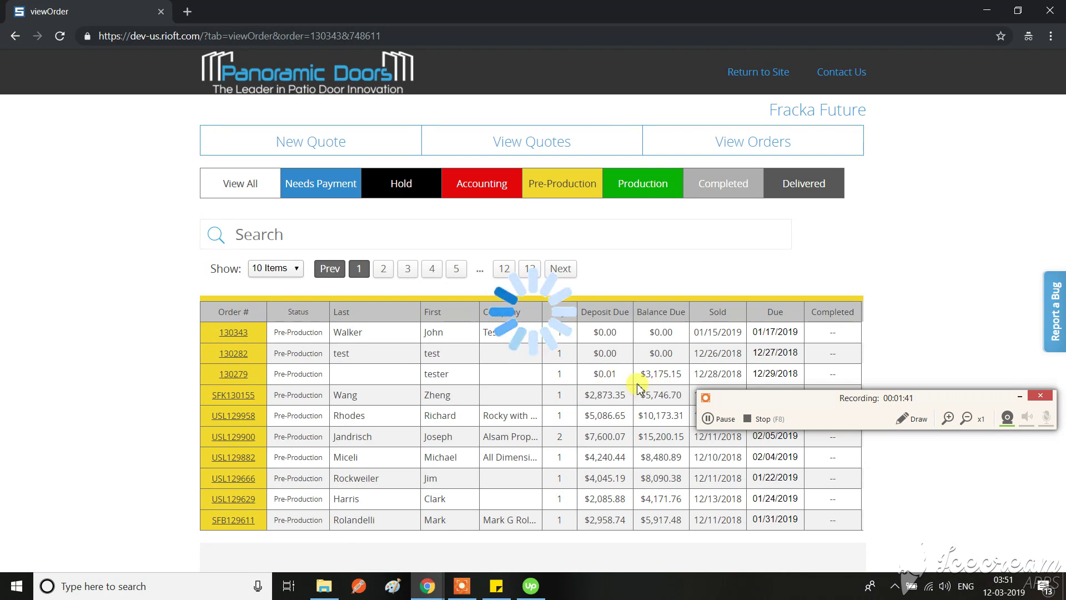
{"action": "scroll", "coordinate": [632, 382], "scroll_direction": "down", "scroll_amount": 10}
{"action": "scroll", "coordinate": [635, 383], "scroll_direction": "down", "scroll_amount": 8}
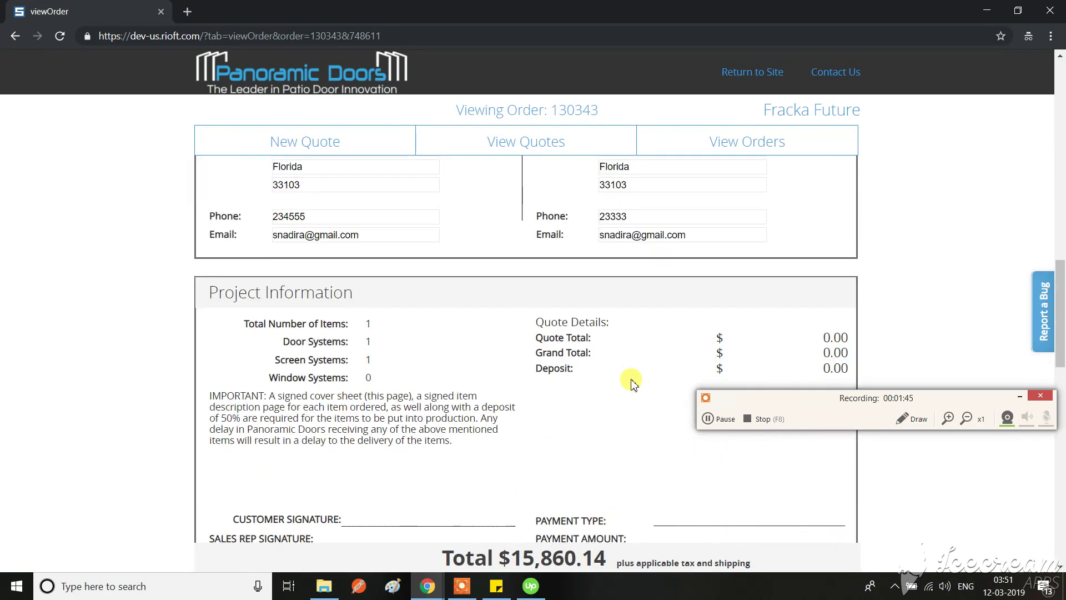
{"action": "scroll", "coordinate": [633, 382], "scroll_direction": "down", "scroll_amount": 5}
{"action": "scroll", "coordinate": [793, 233], "scroll_direction": "up", "scroll_amount": 3}
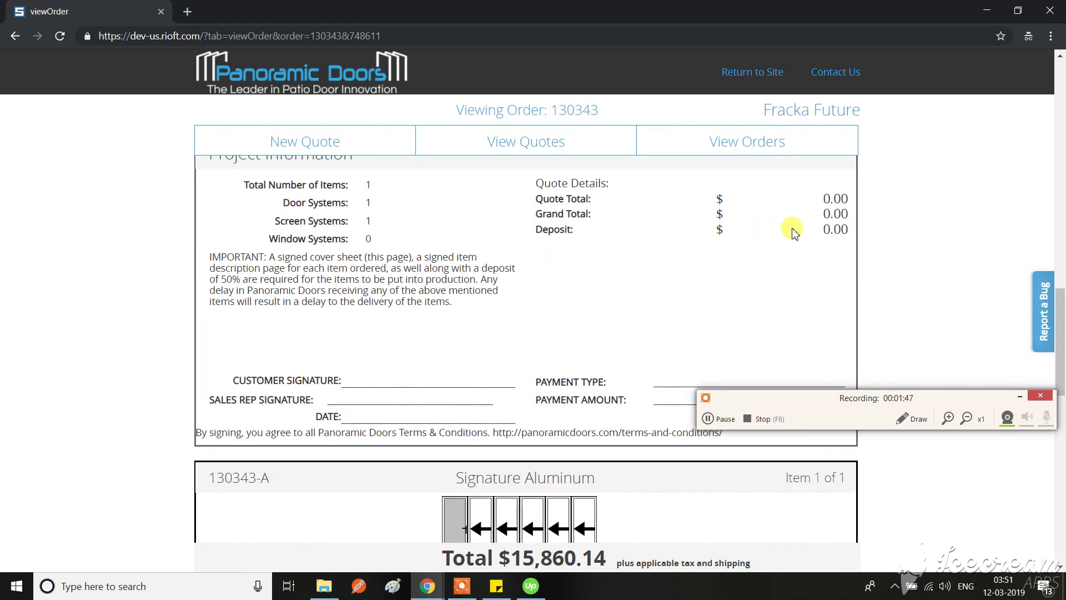
{"action": "scroll", "coordinate": [703, 278], "scroll_direction": "up", "scroll_amount": 3}
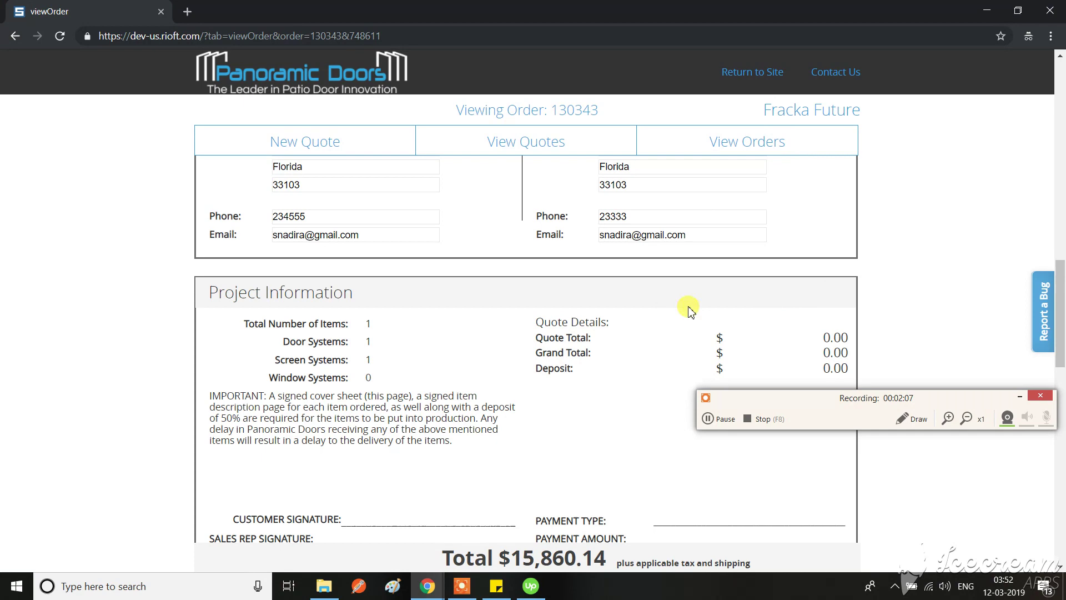
{"action": "scroll", "coordinate": [796, 315], "scroll_direction": "up", "scroll_amount": 15}
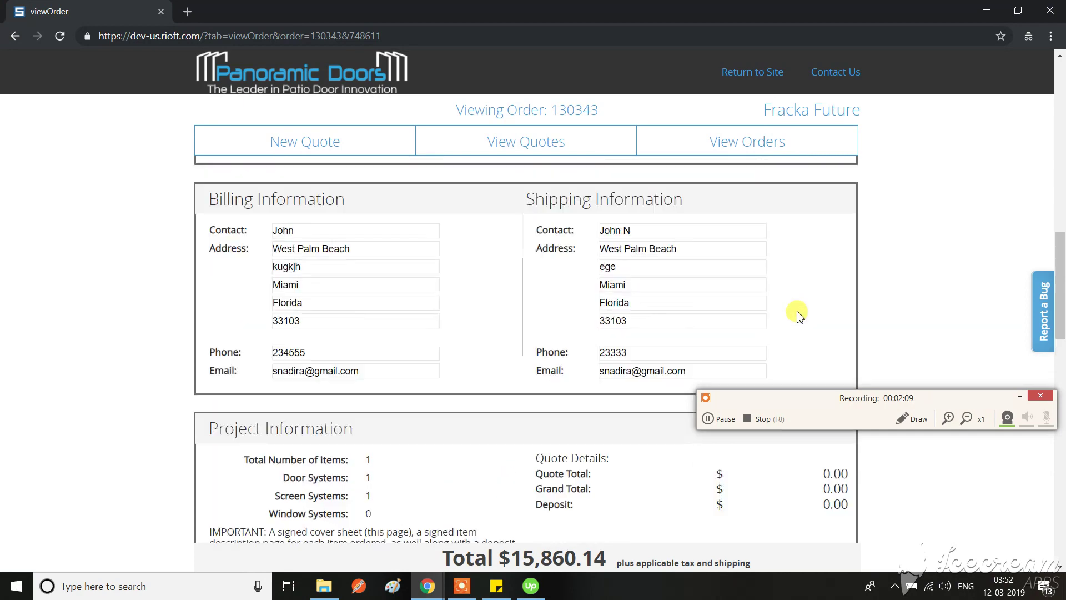
{"action": "left_click", "coordinate": [528, 143]}
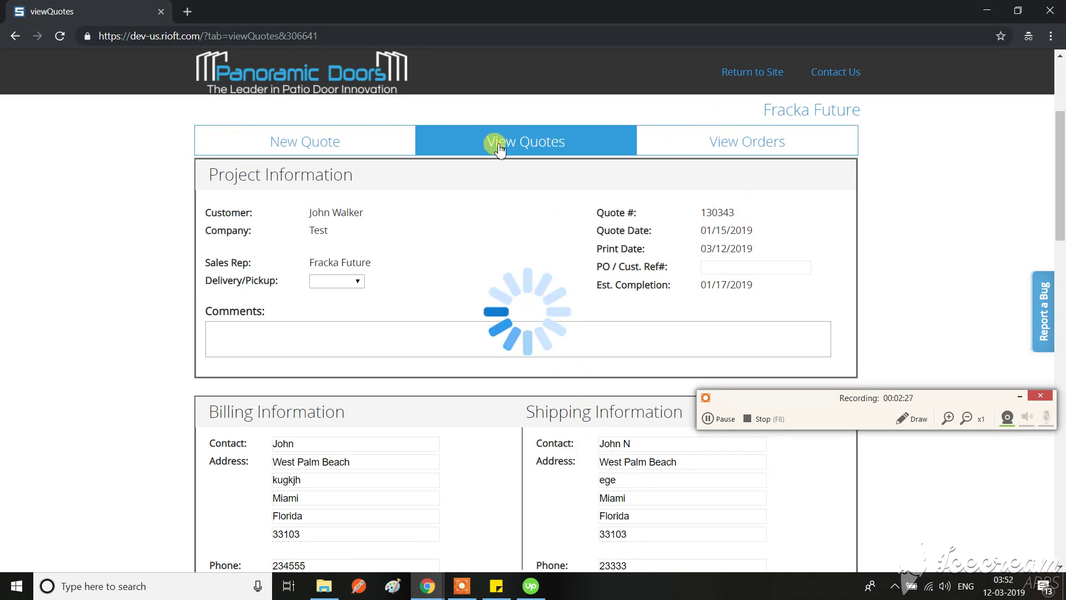
Load the quotes list, then return to the pre-production orders list
{"action": "left_click", "coordinate": [457, 144]}
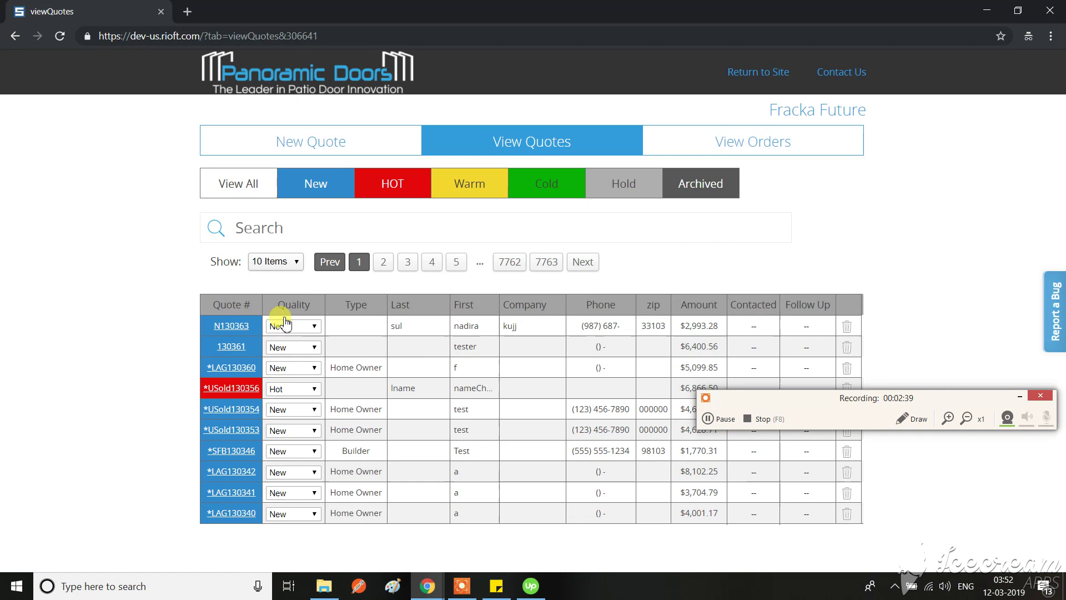
{"action": "left_click", "coordinate": [734, 140]}
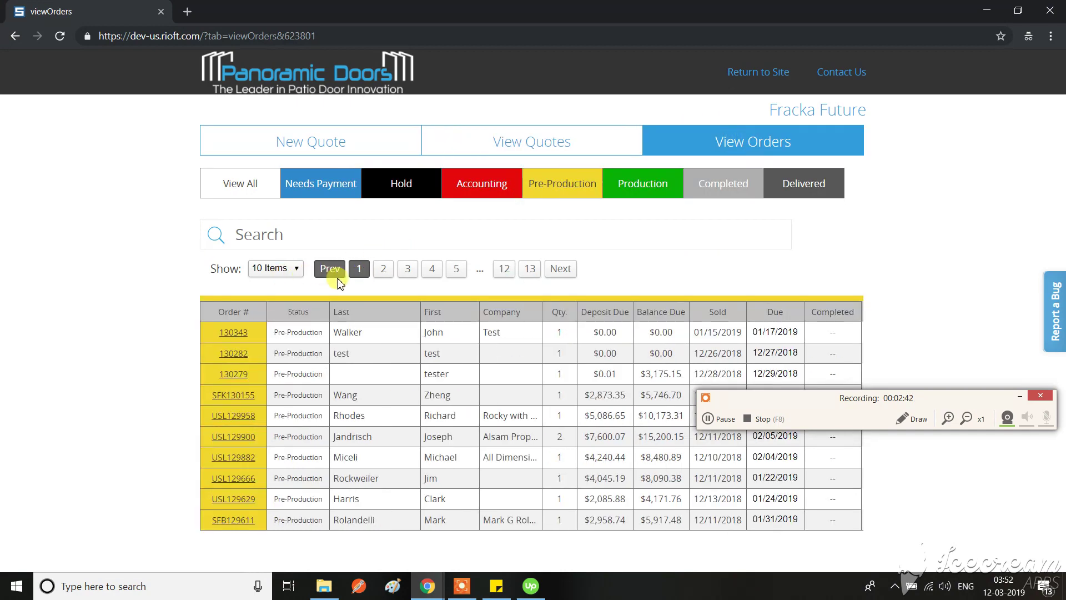
Open Needs Payment order 130351 ($12,749.60) and check its Project Information
{"action": "left_click", "coordinate": [305, 185]}
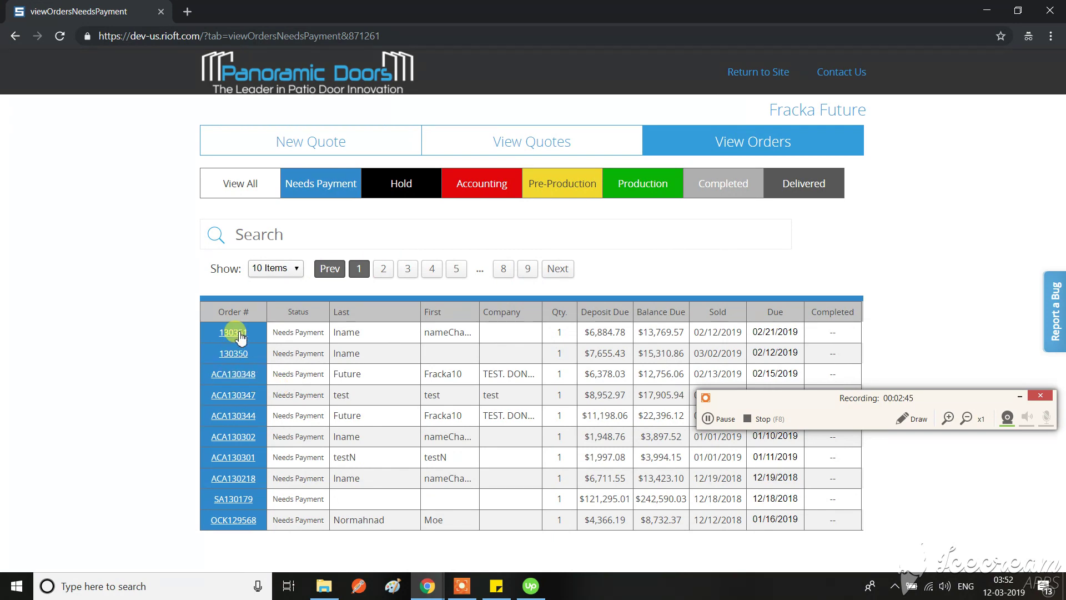
{"action": "left_click", "coordinate": [234, 331]}
{"action": "scroll", "coordinate": [537, 432], "scroll_direction": "down", "scroll_amount": 15}
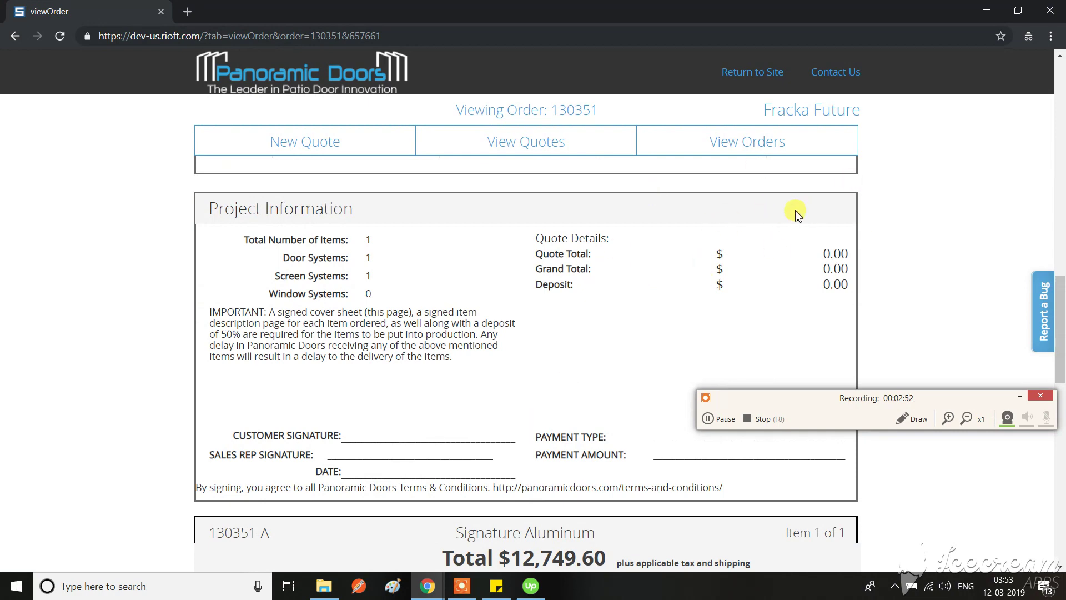
{"action": "scroll", "coordinate": [768, 245], "scroll_direction": "up", "scroll_amount": 10}
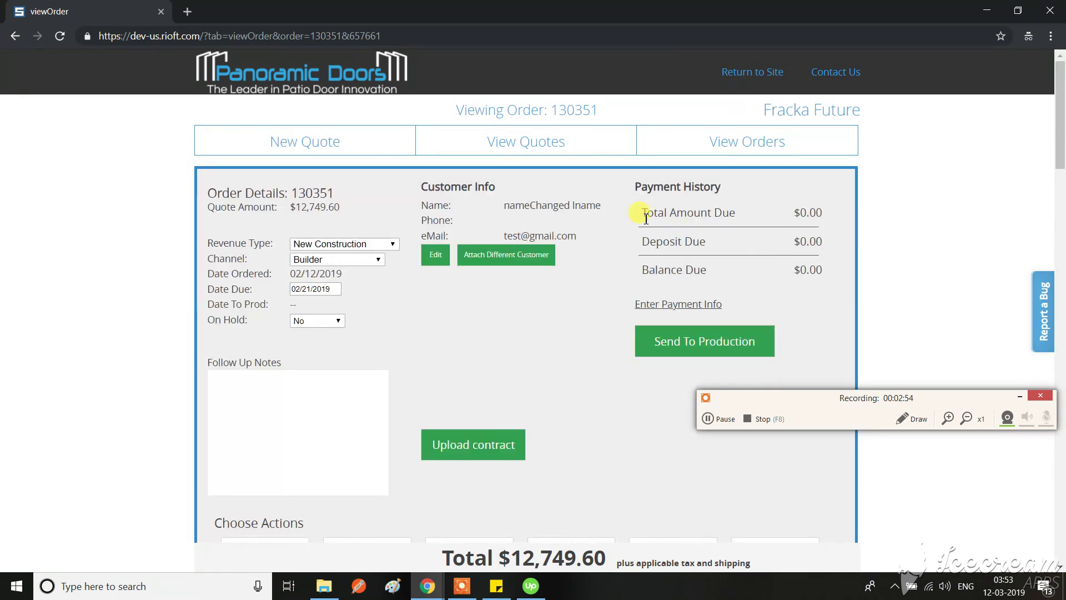